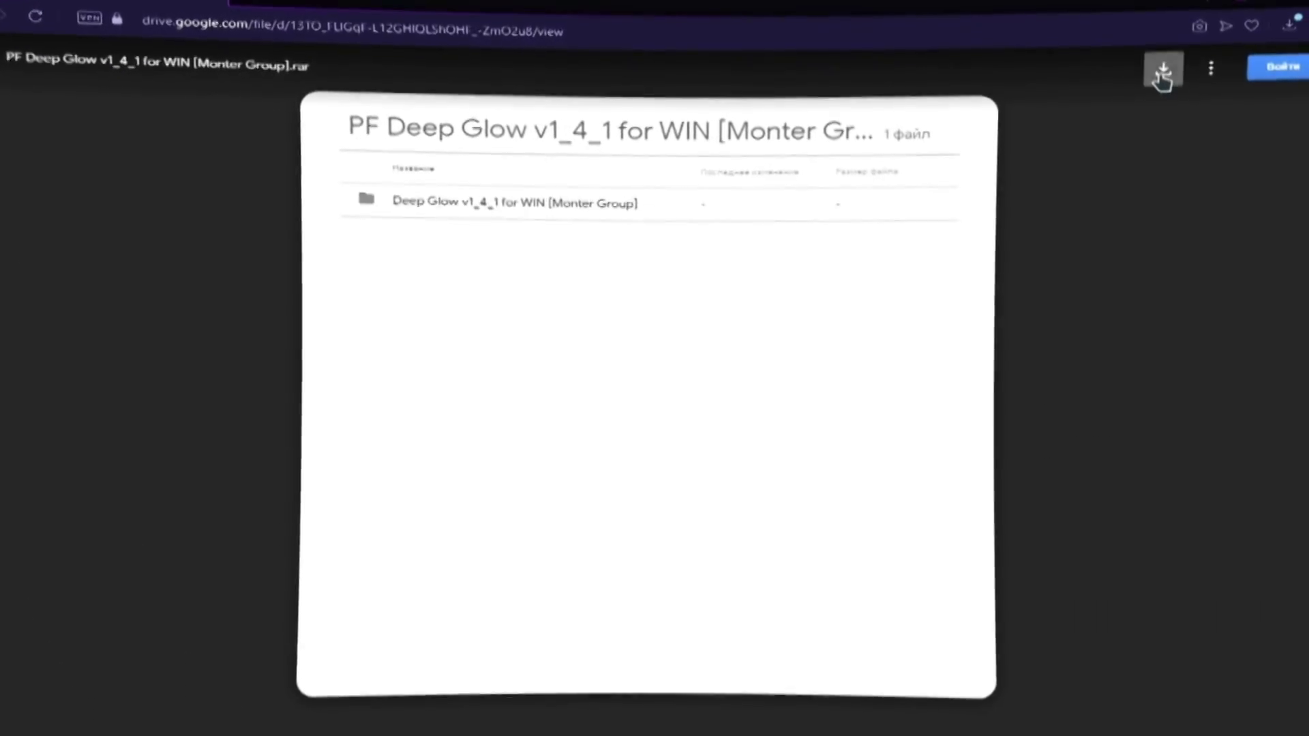
# - Download the Deep Glow plugin file from Google Drive and save it to the computer
pyautogui.click(1162, 75)
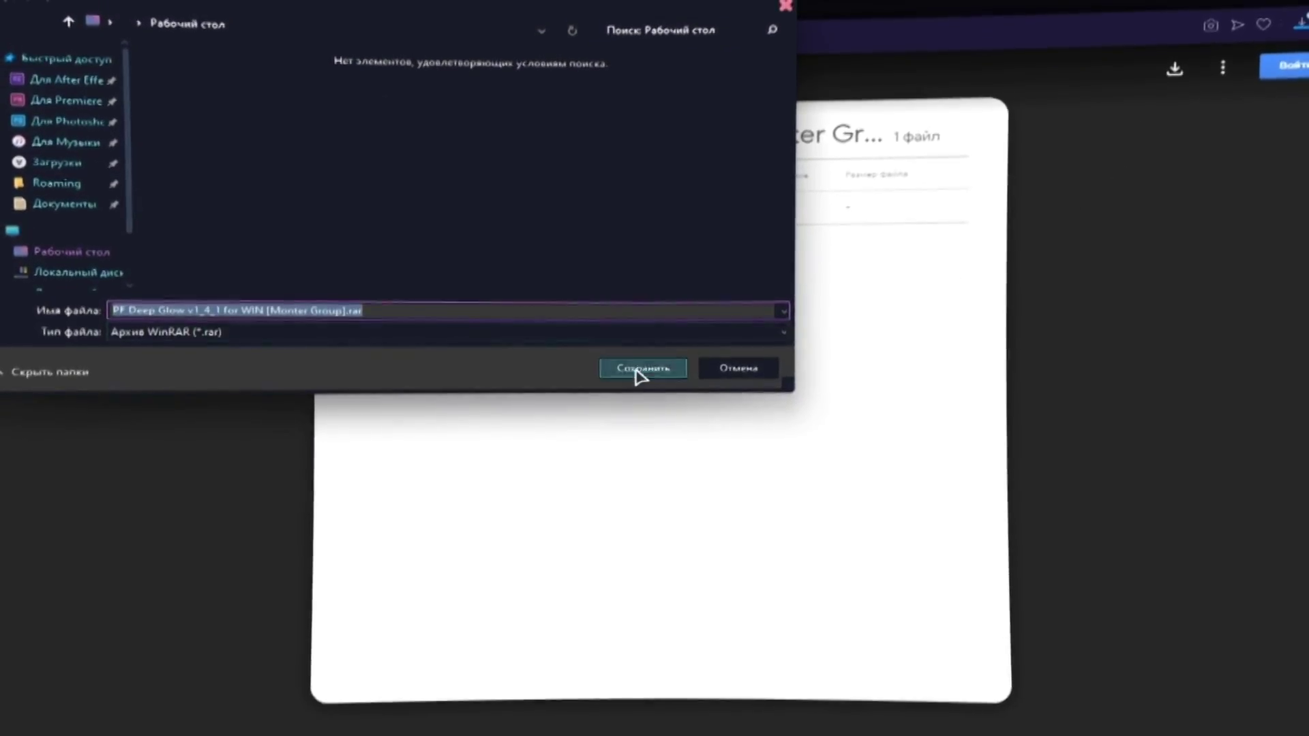
pyautogui.click(638, 371)
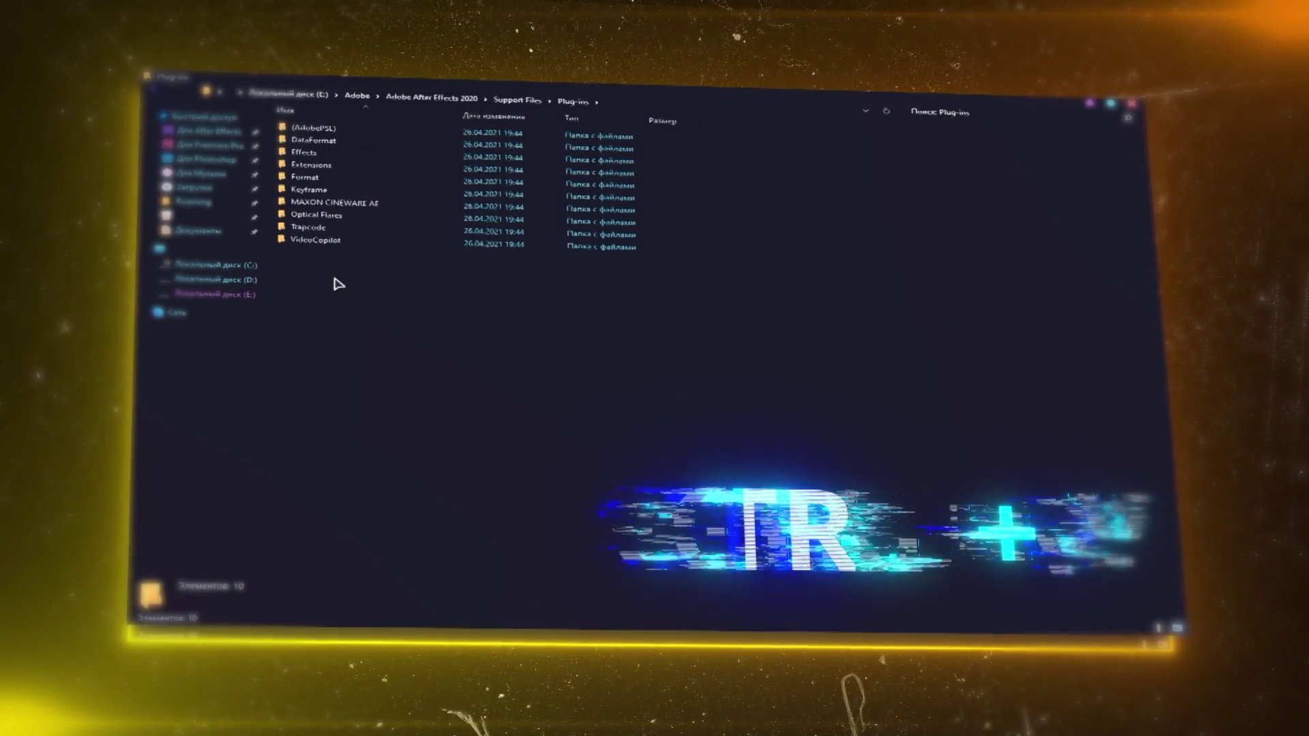
# - Paste Deep Glow.aex into After Effects 2020's Support Files\Plug-ins folder
pyautogui.rightClick(338, 284)
pyautogui.click(383, 375)
pyautogui.click(372, 350)
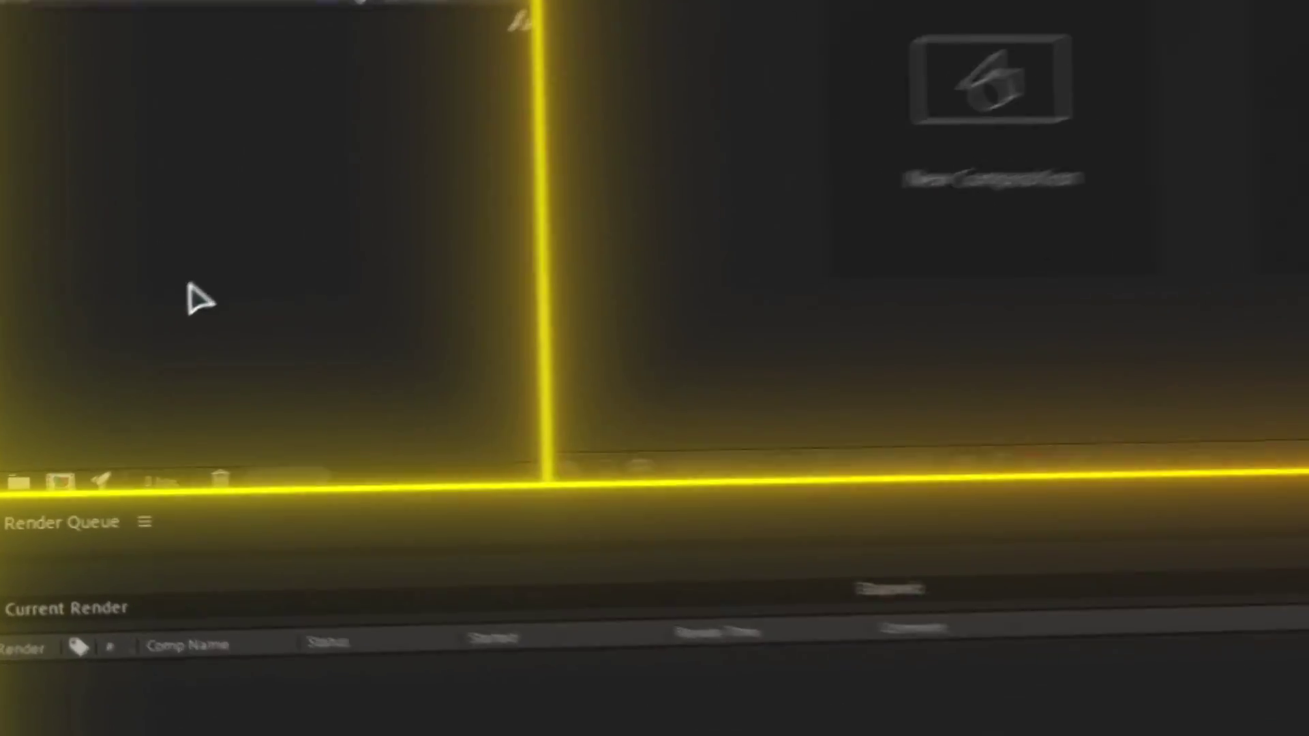
# - Create Comp 1 at 1920x1080, 60 fps, with the aspect ratio locked
pyautogui.click(58, 469)
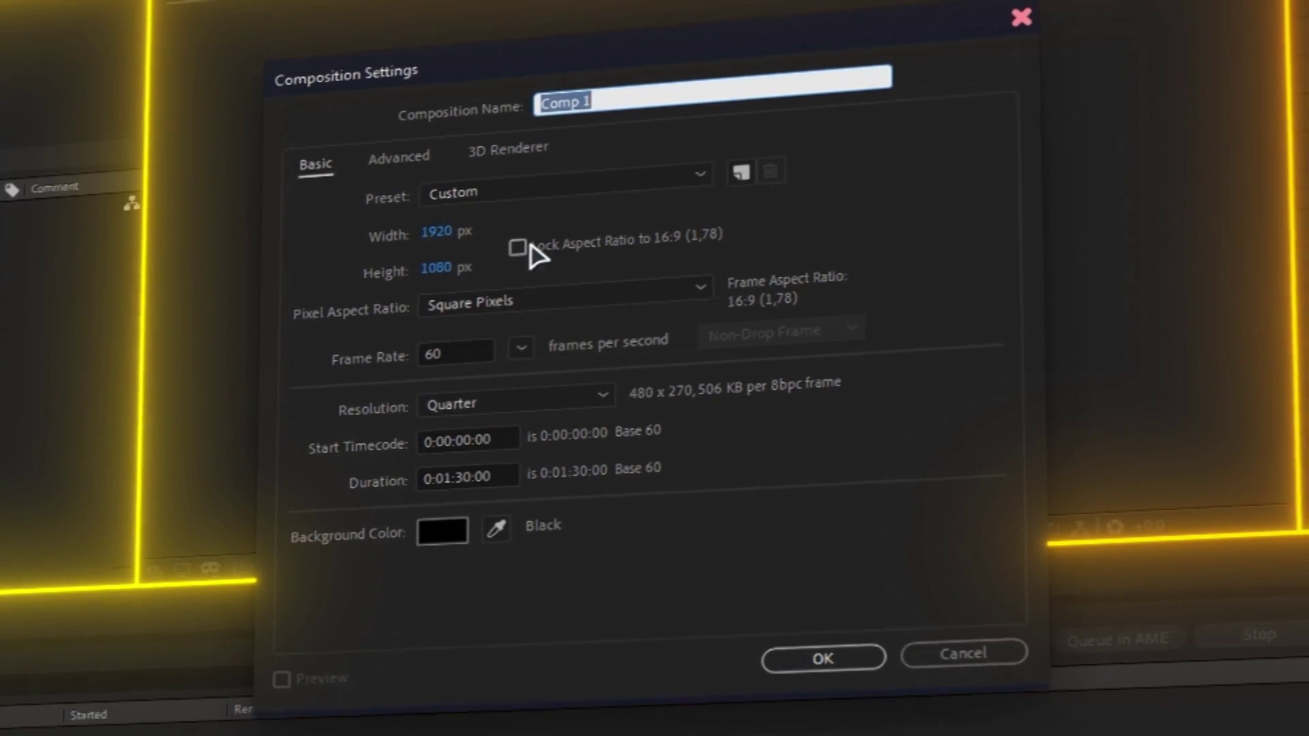
pyautogui.click(526, 254)
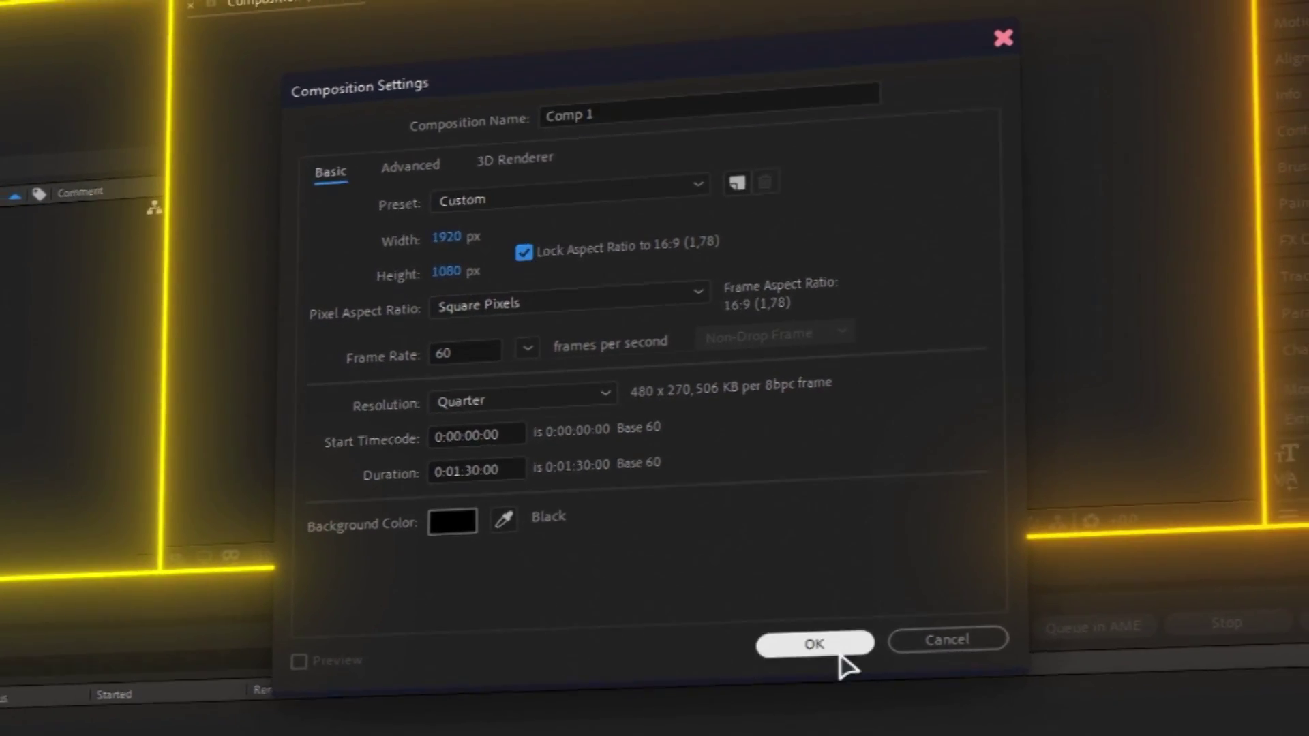
pyautogui.click(813, 641)
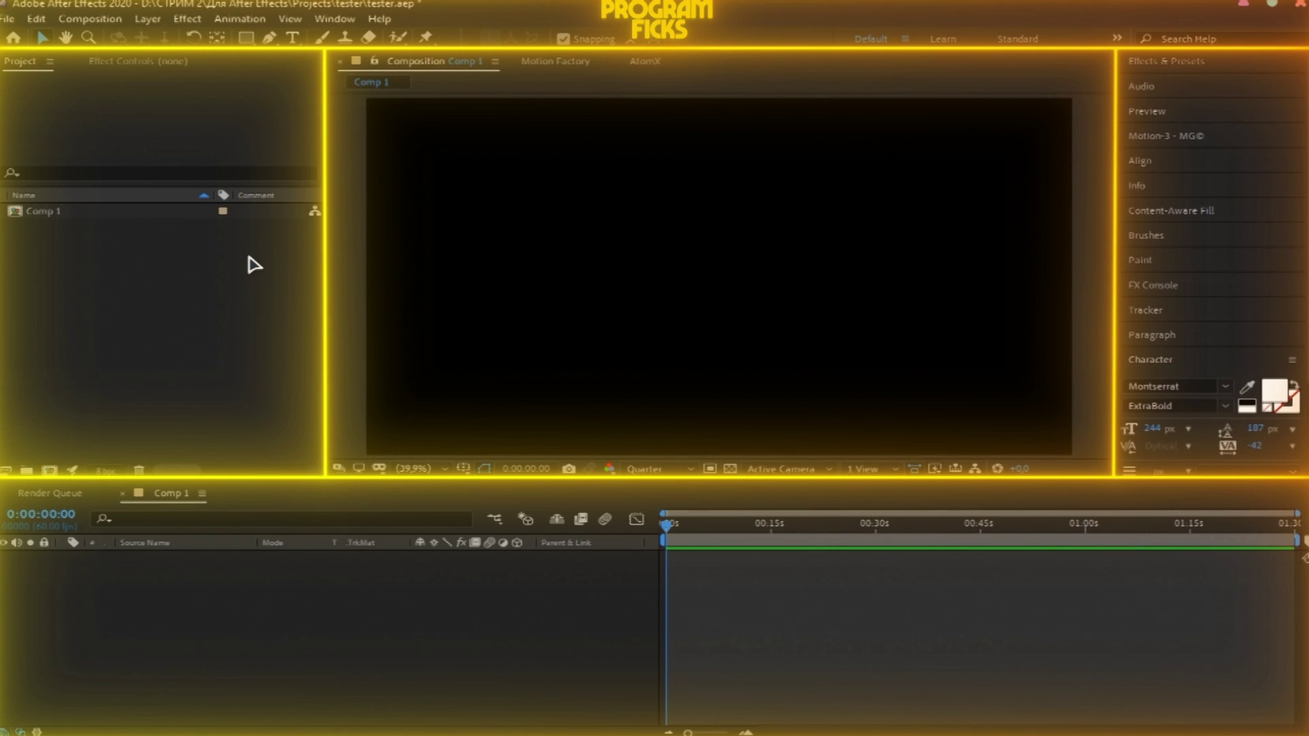
# - Draw a large rectangle across the comp, apply Deep Glow to it, and open its registration
pyautogui.click(247, 39)
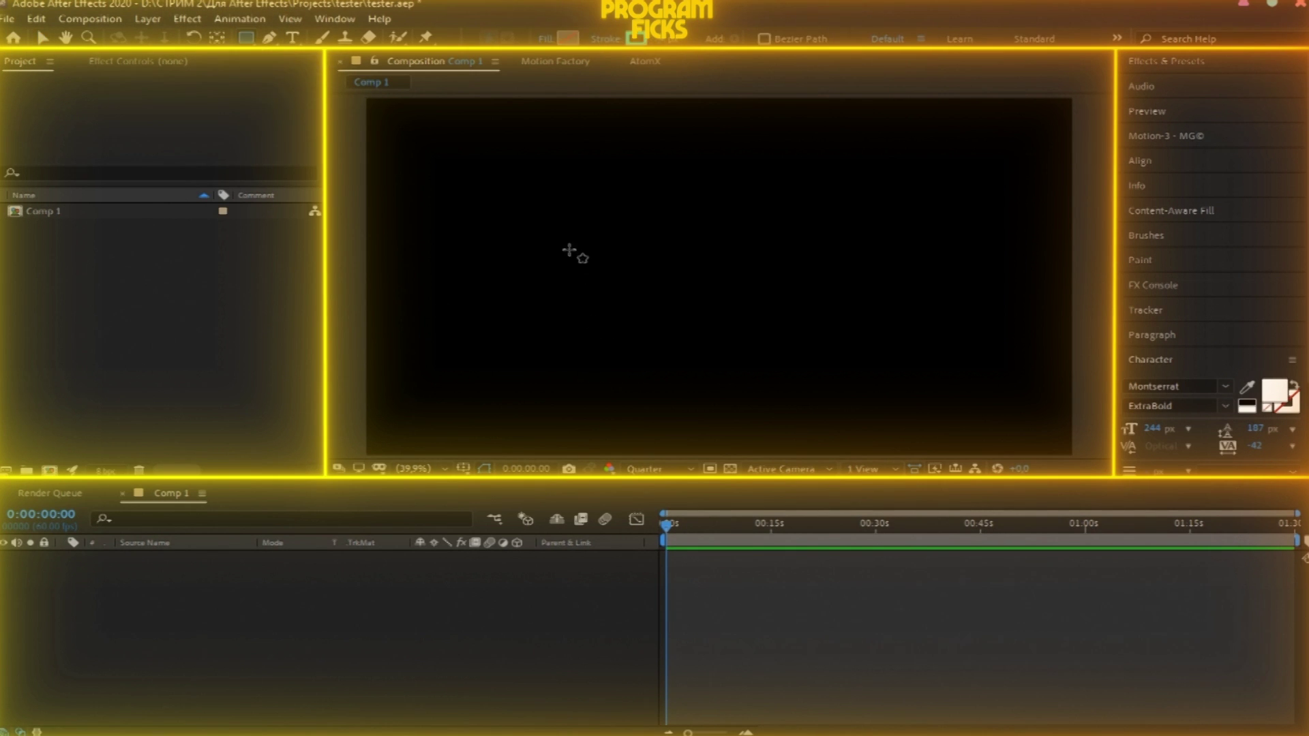
pyautogui.moveTo(428, 157); pyautogui.dragTo(1022, 400)
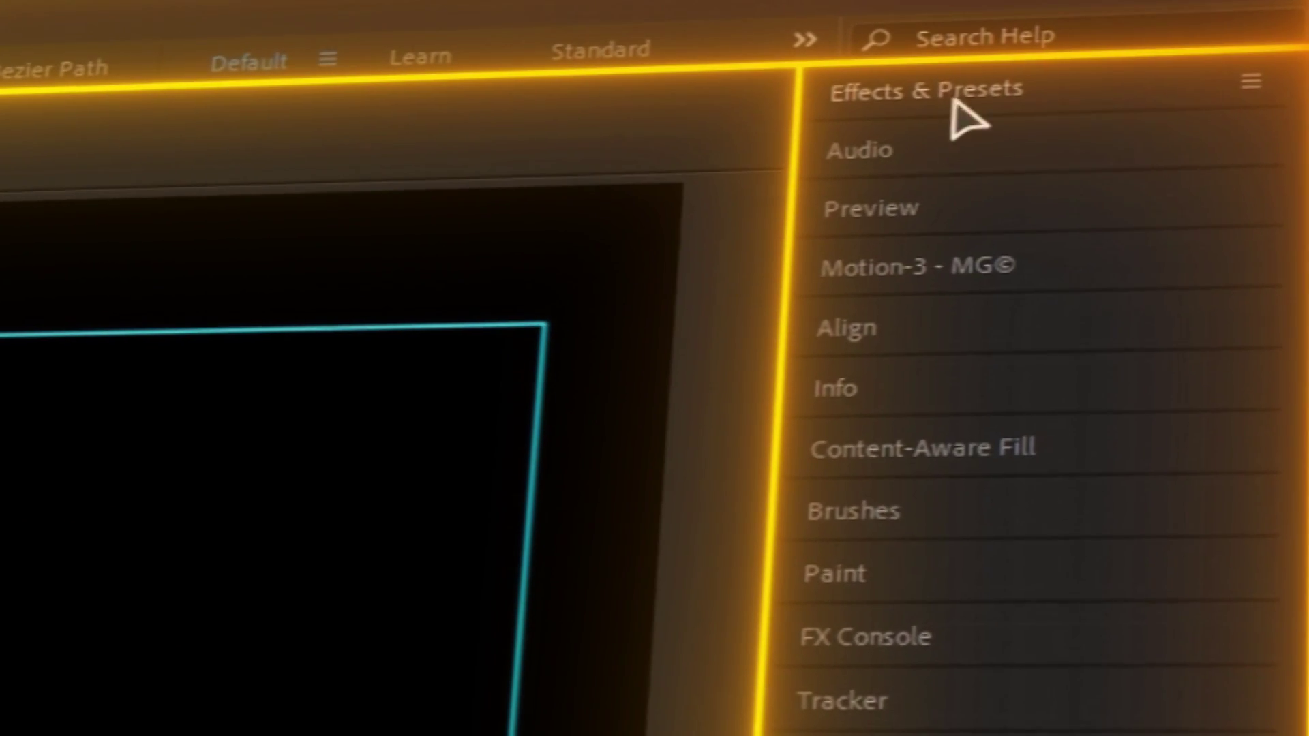
pyautogui.click(1176, 62)
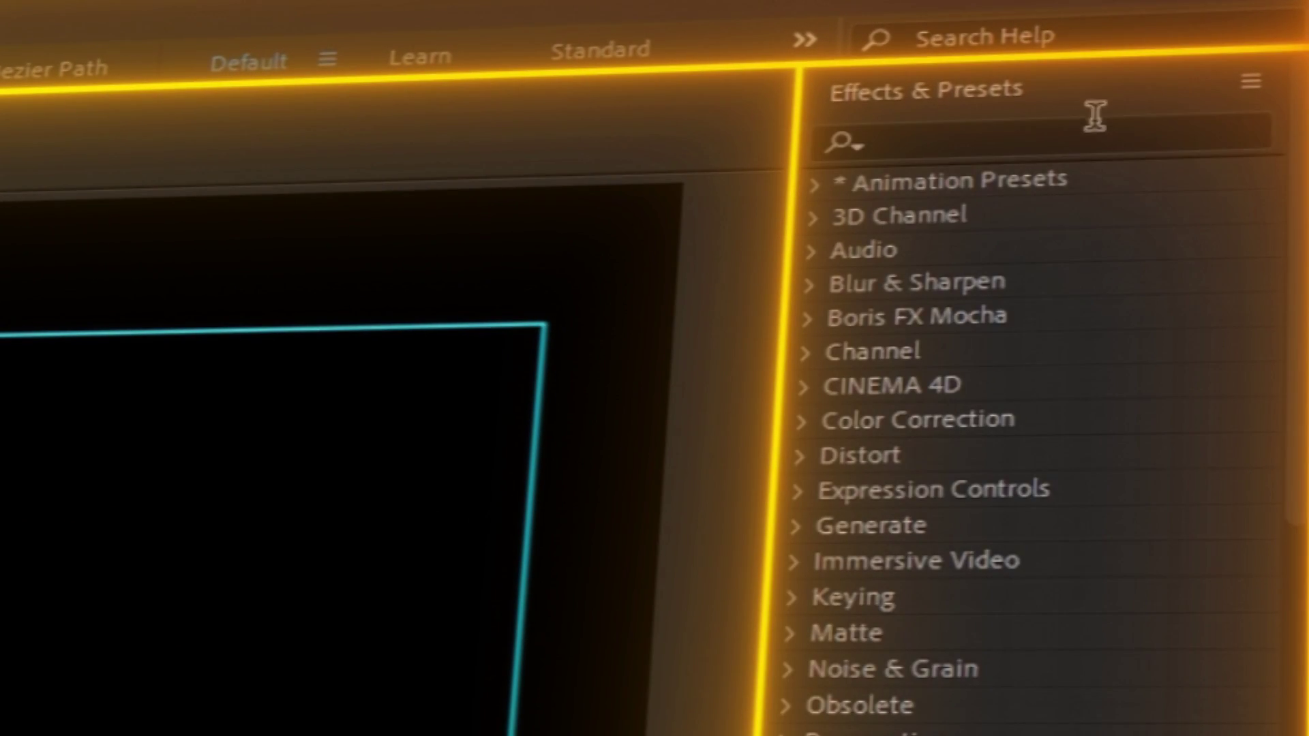
pyautogui.click(1028, 130)
pyautogui.write('dee')
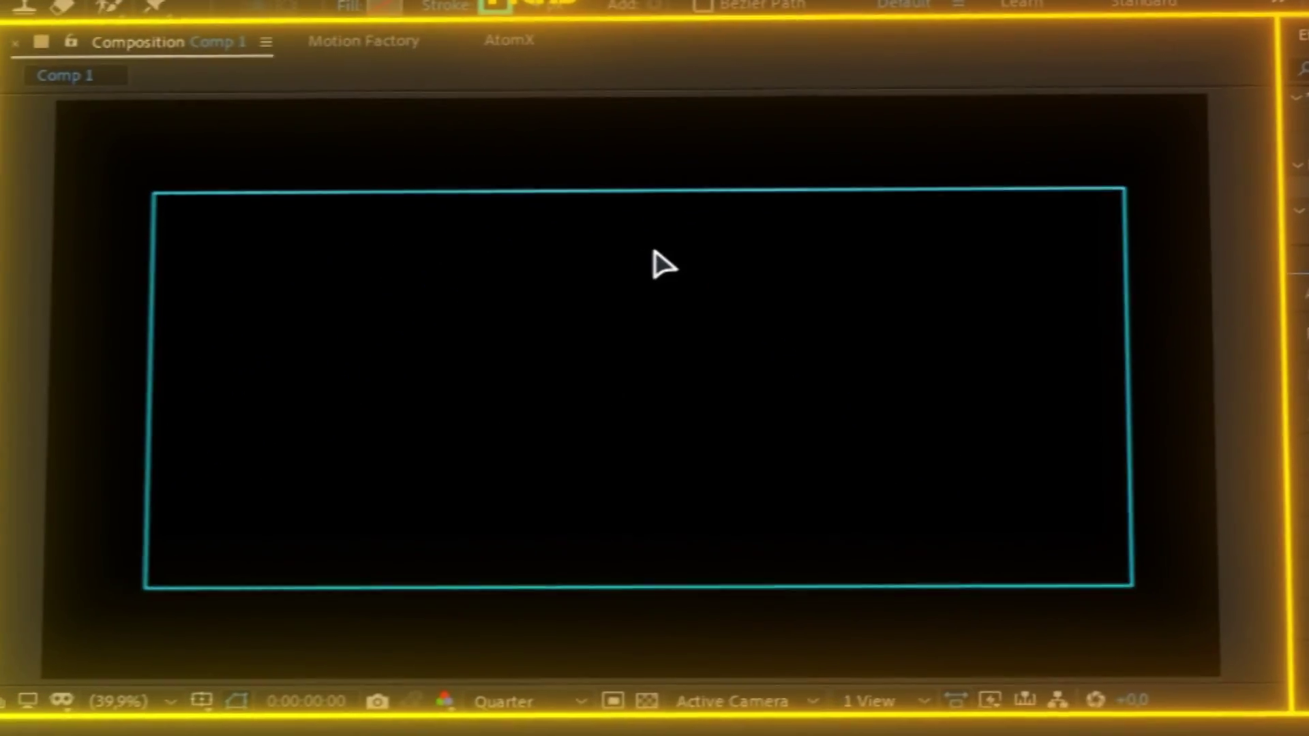
pyautogui.moveTo(1049, 321); pyautogui.dragTo(455, 323)
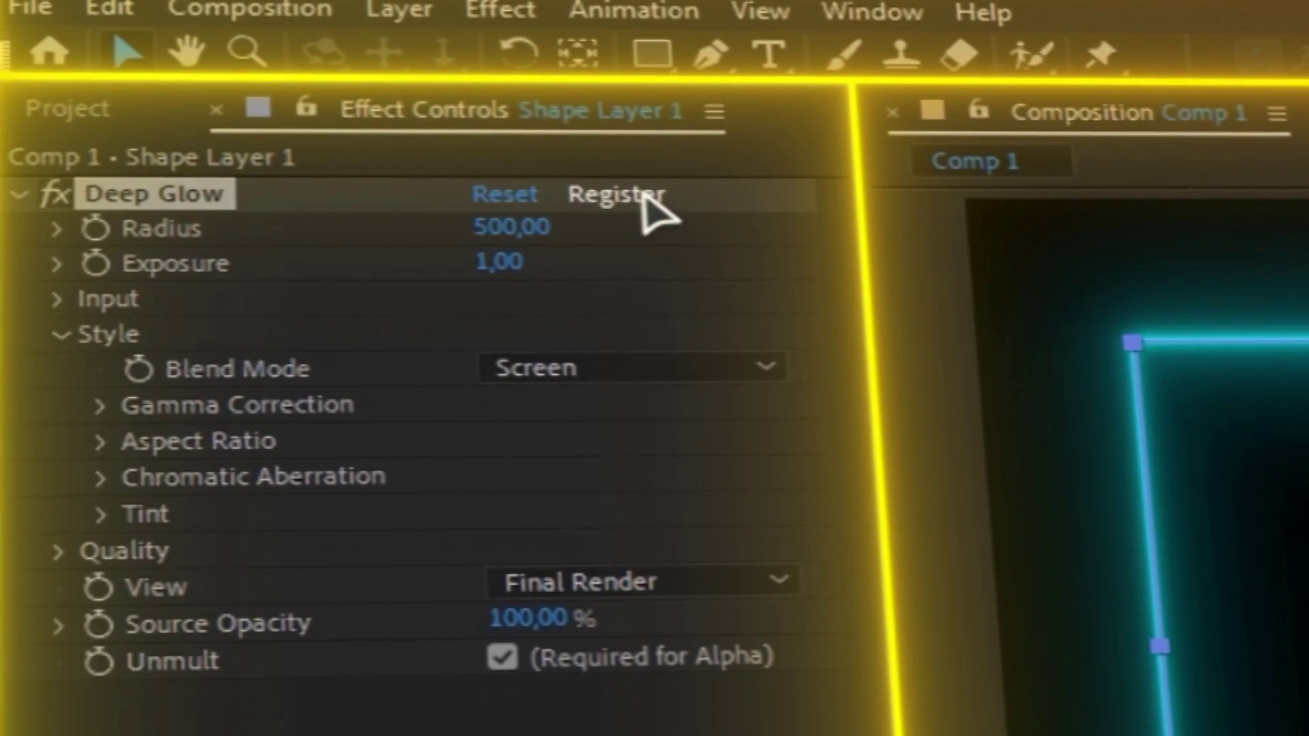
pyautogui.click(647, 196)
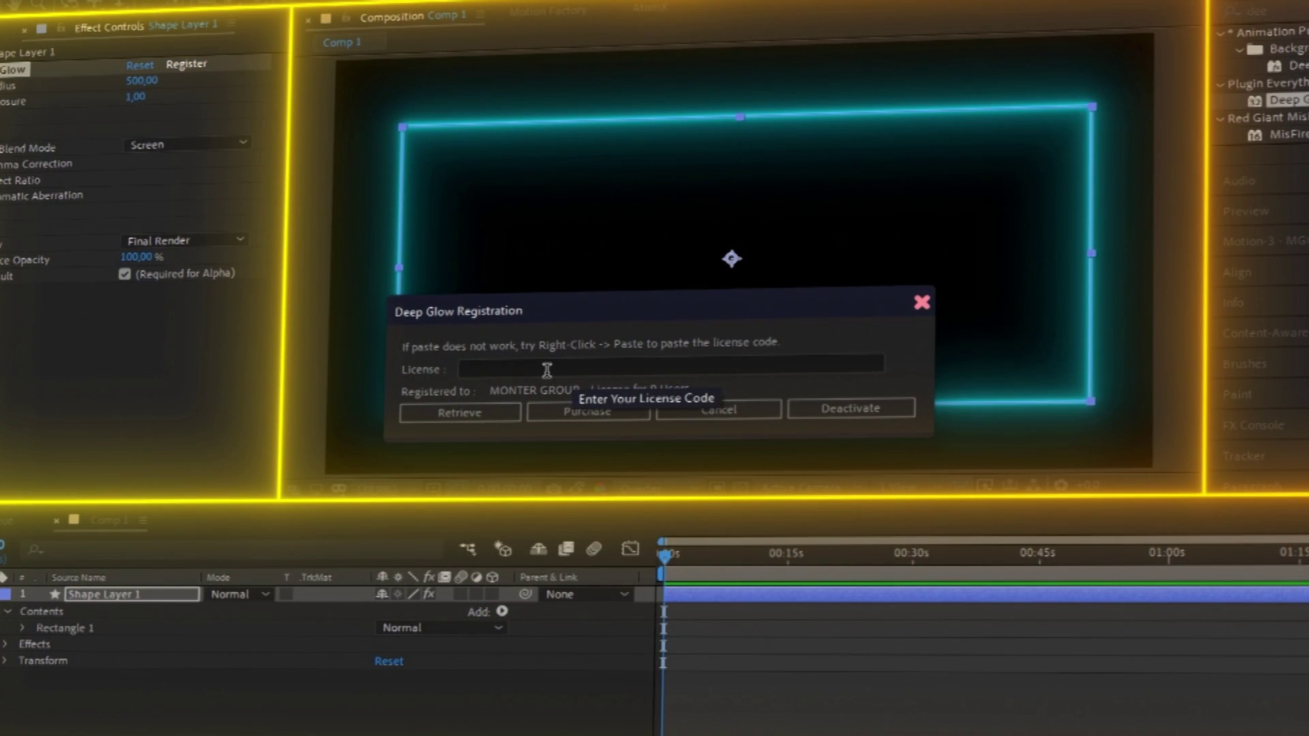
# - Paste the license key into the Deep Glow License field and close the registration window
pyautogui.rightClick(547, 370)
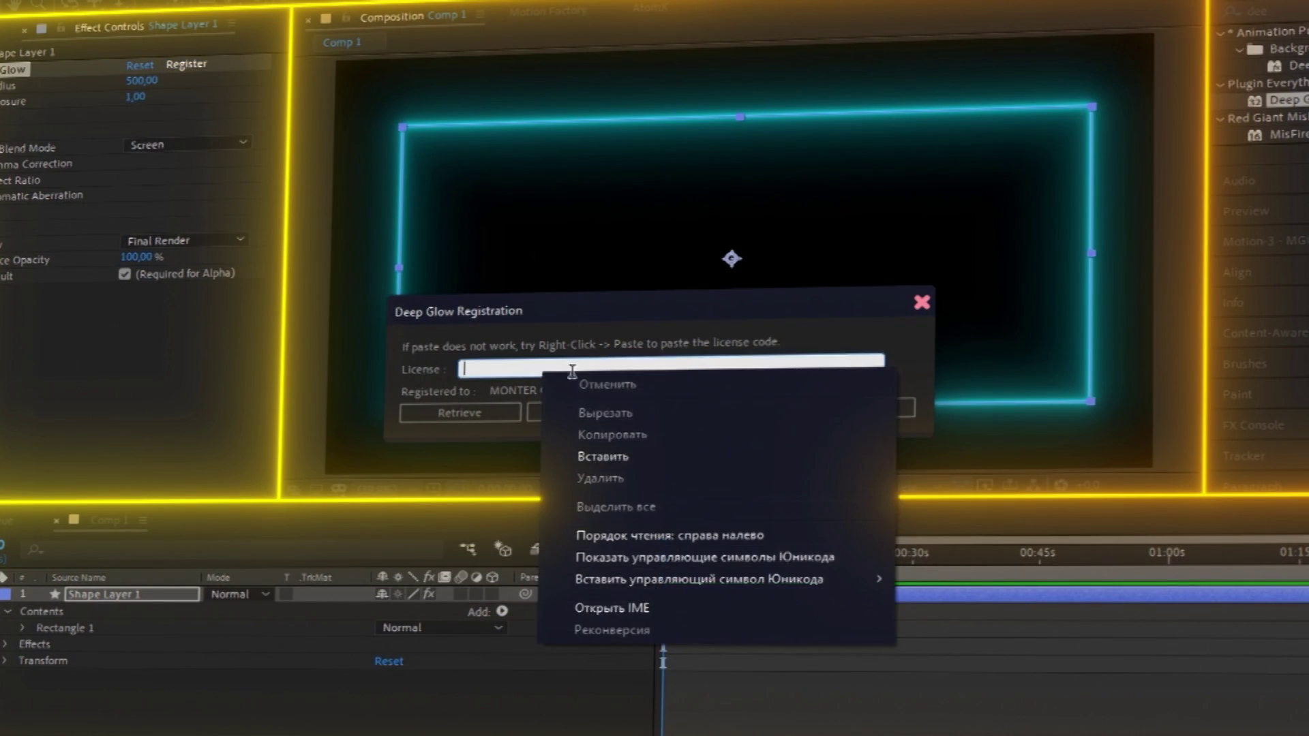
pyautogui.click(656, 461)
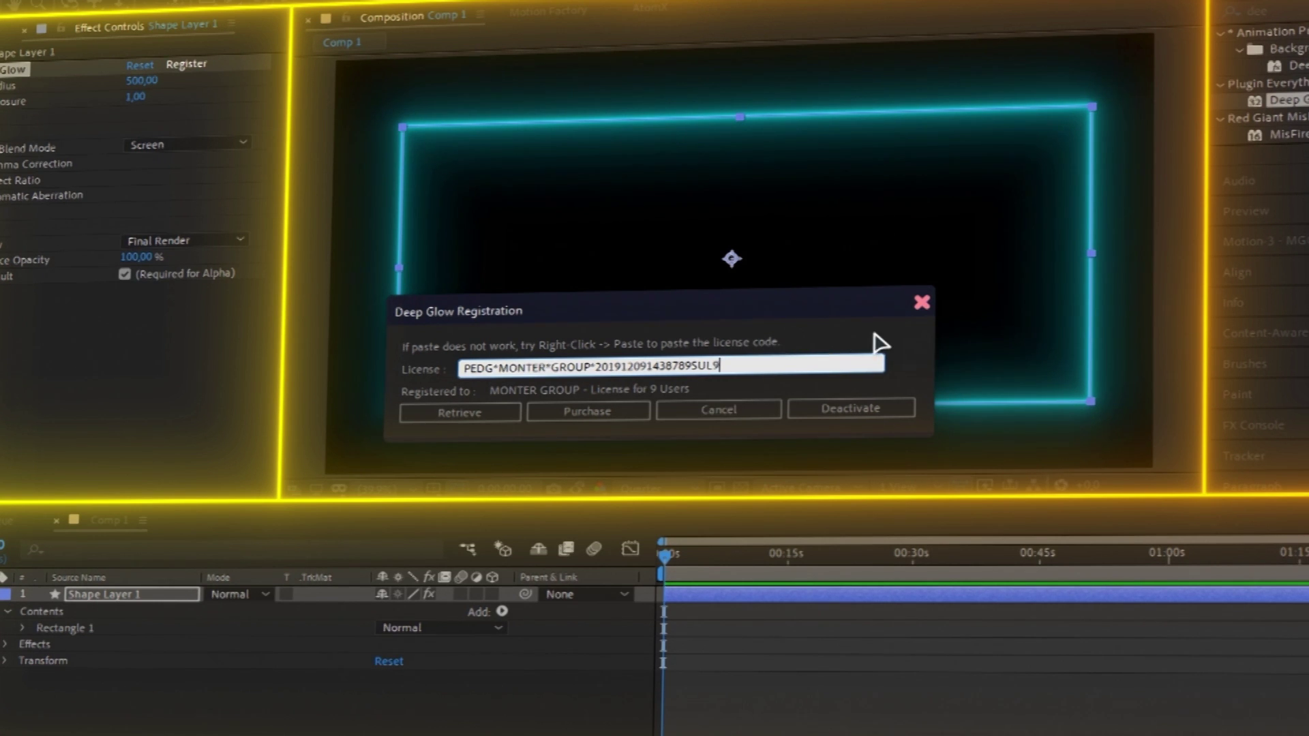
pyautogui.click(921, 302)
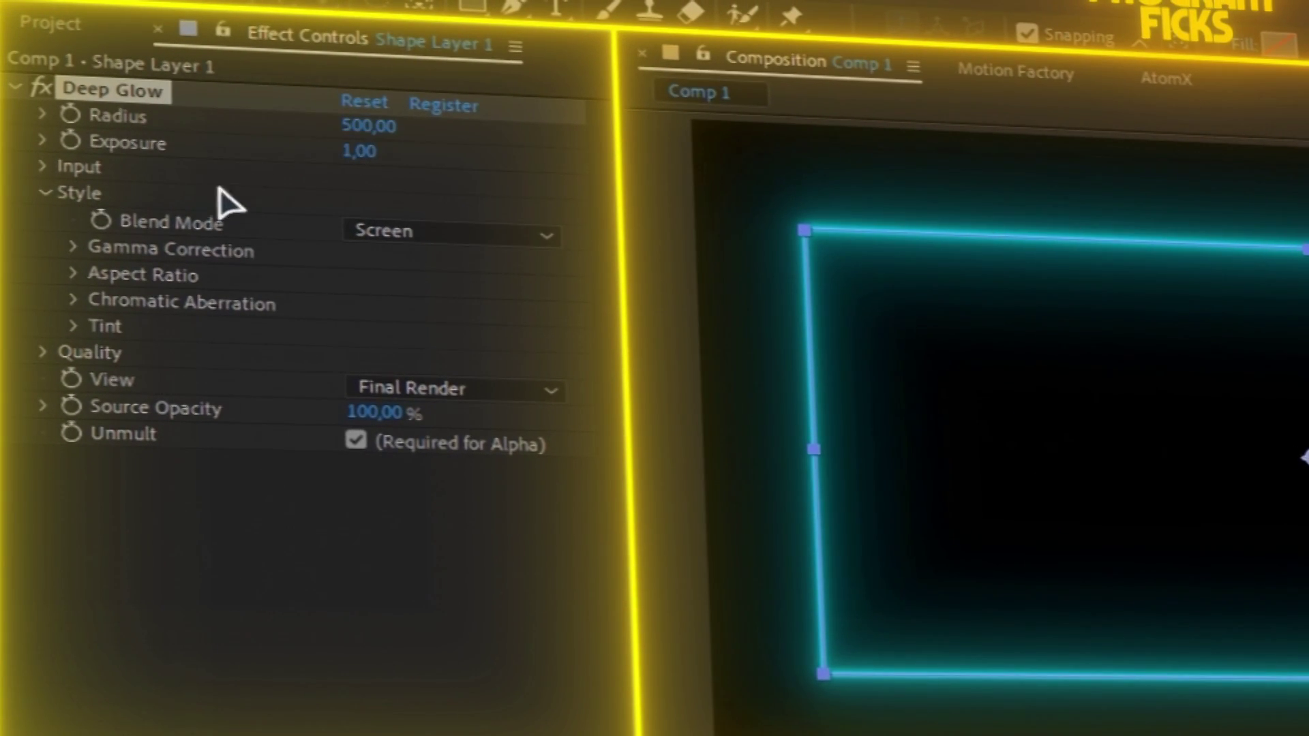
# - Tweak the glow Exposure, then apply Gradient Ramp to the rectangle's shape layer
pyautogui.moveTo(361, 152)
pyautogui.mouseDown()
pyautogui.moveTo(304, 152)
pyautogui.moveTo(371, 159)
pyautogui.mouseUp()
pyautogui.click(551, 595)
pyautogui.write('grad')
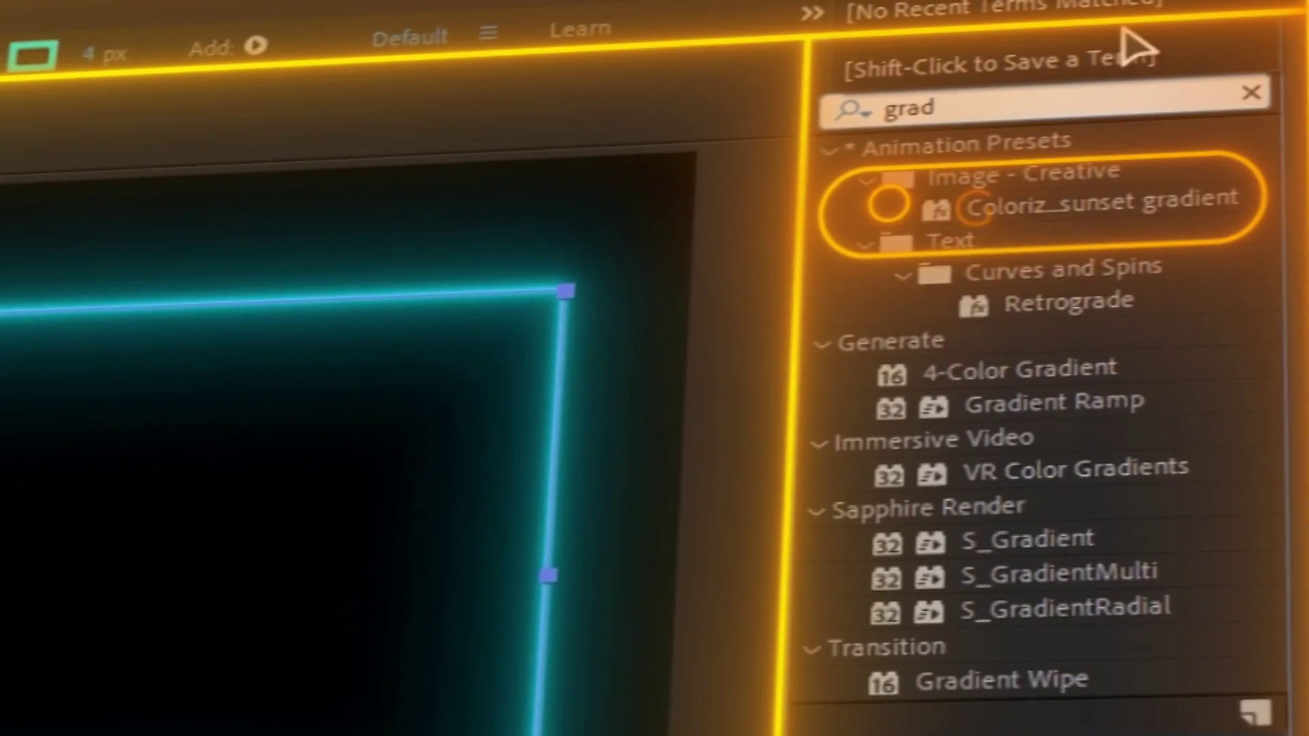
pyautogui.write('ient')
pyautogui.moveTo(1084, 302); pyautogui.dragTo(678, 393)
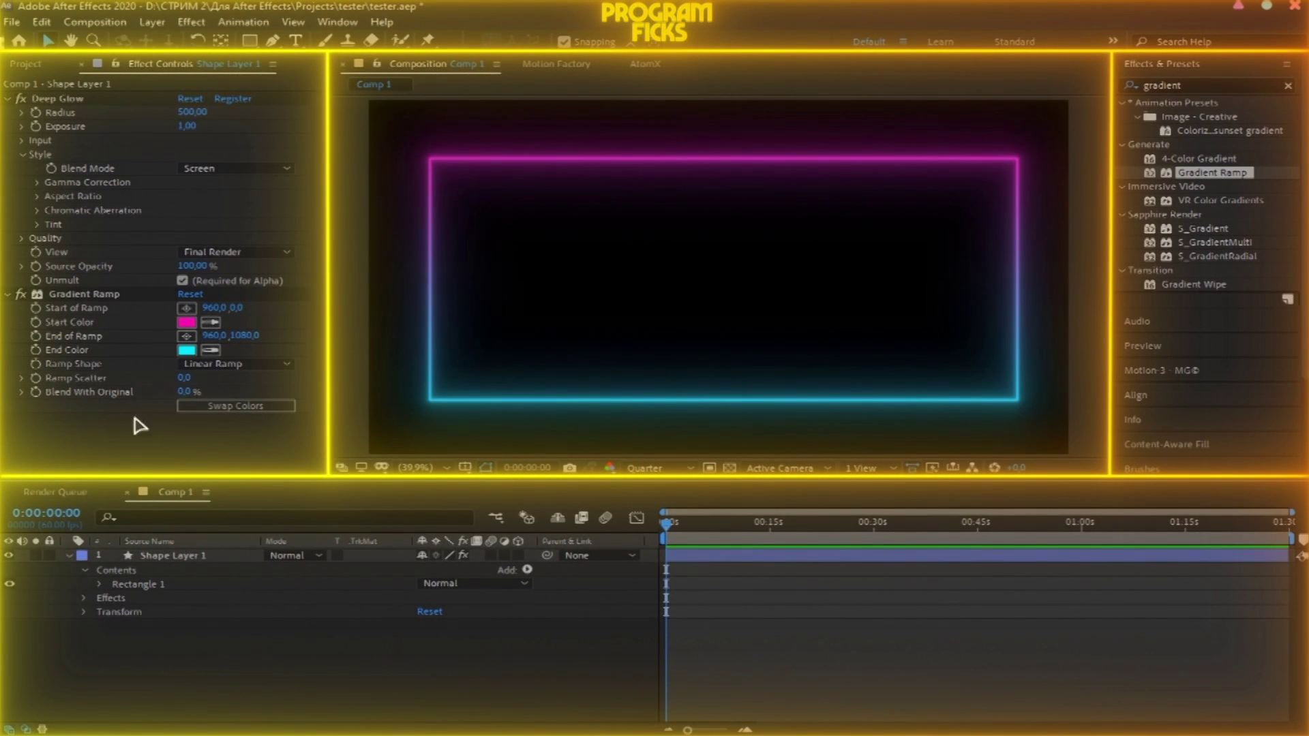
# - Move Gradient Ramp above Deep Glow in the effect stack and collapse the effect properties
pyautogui.moveTo(104, 302); pyautogui.dragTo(104, 269)
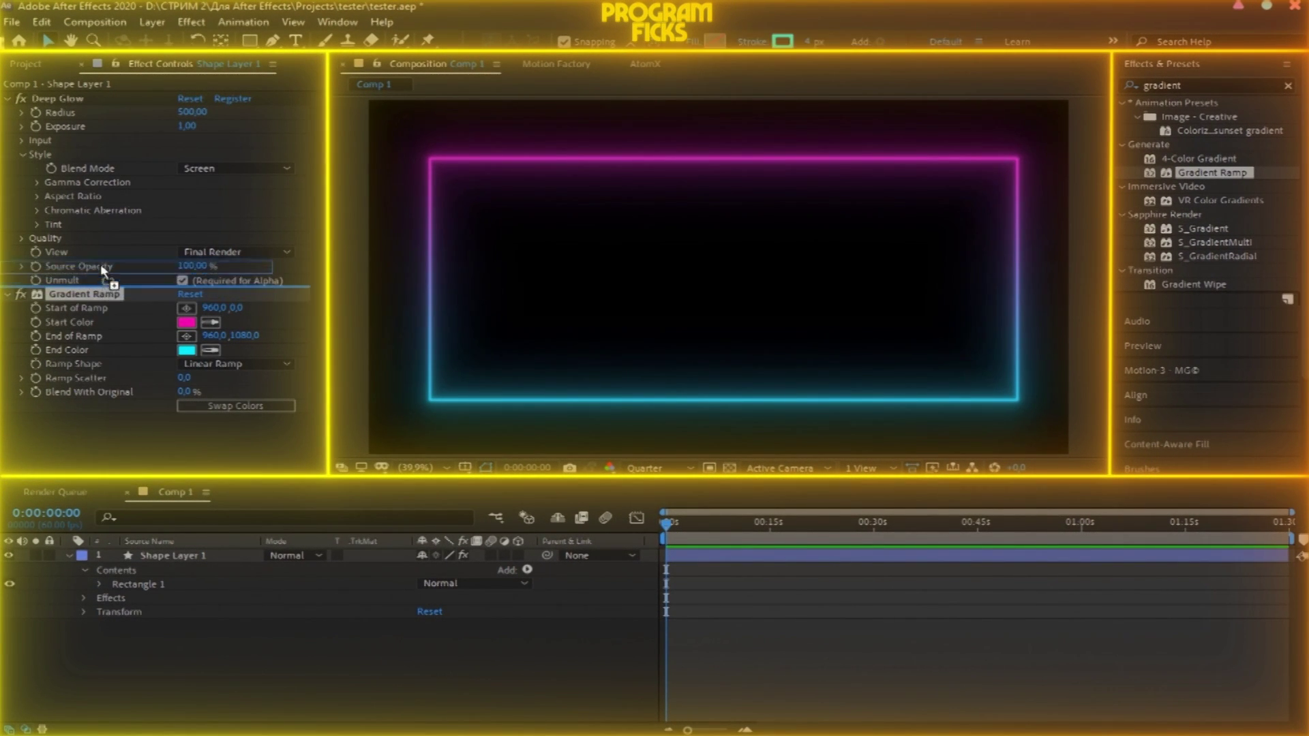
pyautogui.moveTo(101, 147); pyautogui.dragTo(101, 96)
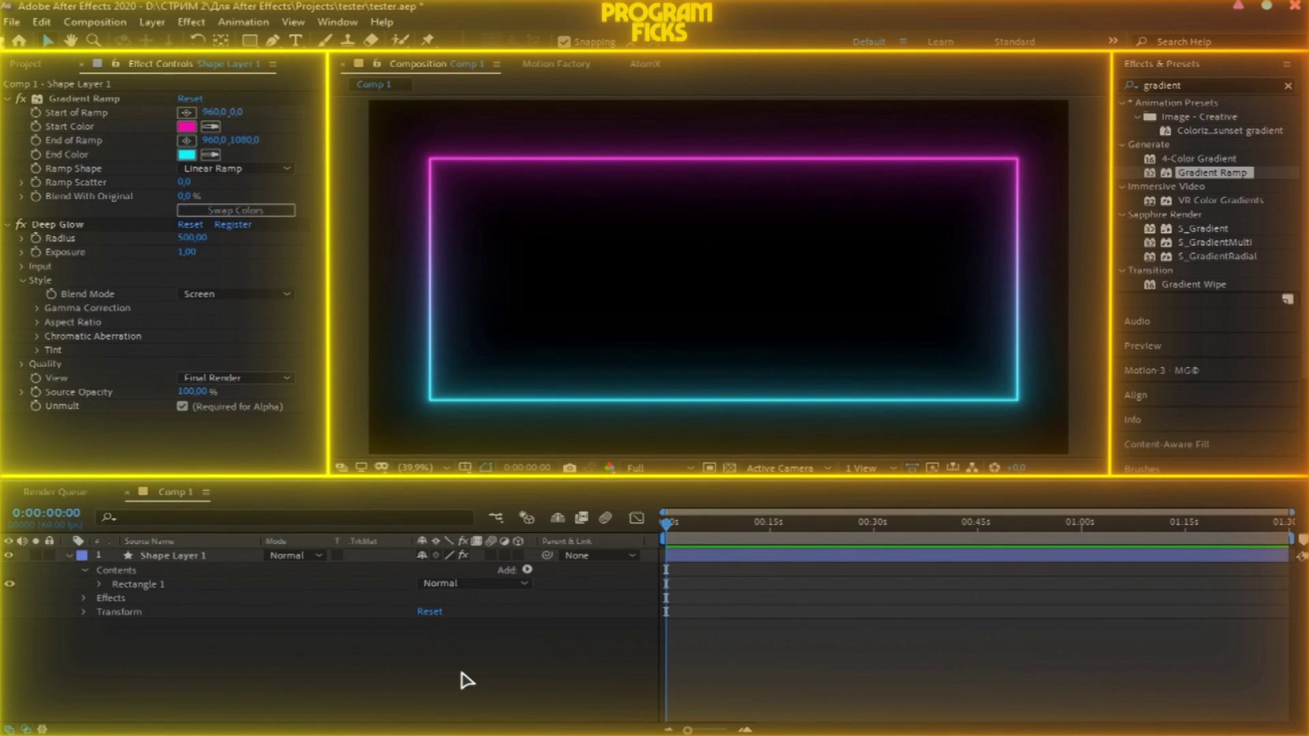
pyautogui.hotkey('ctrl', '`')
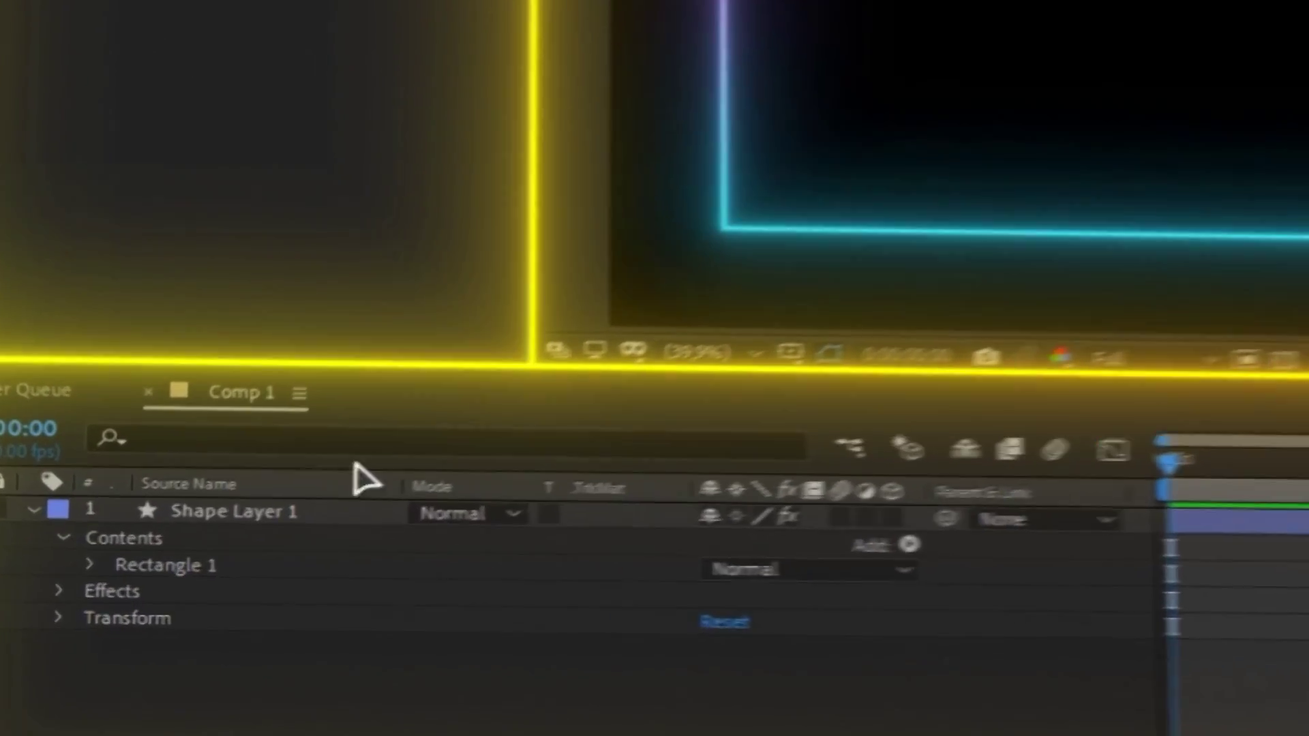
# - Add a new text layer reading 'Like&Sub'
pyautogui.rightClick(249, 656)
pyautogui.moveTo(421, 482)
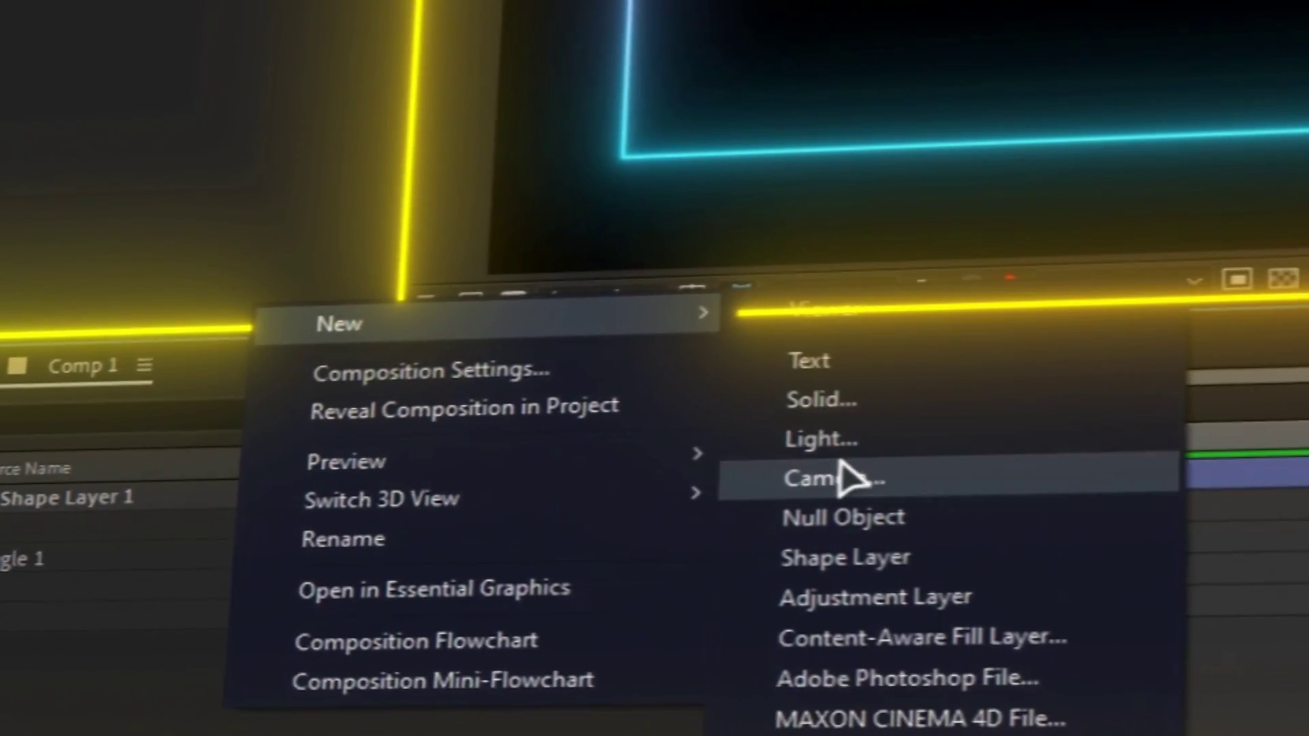
pyautogui.click(1036, 371)
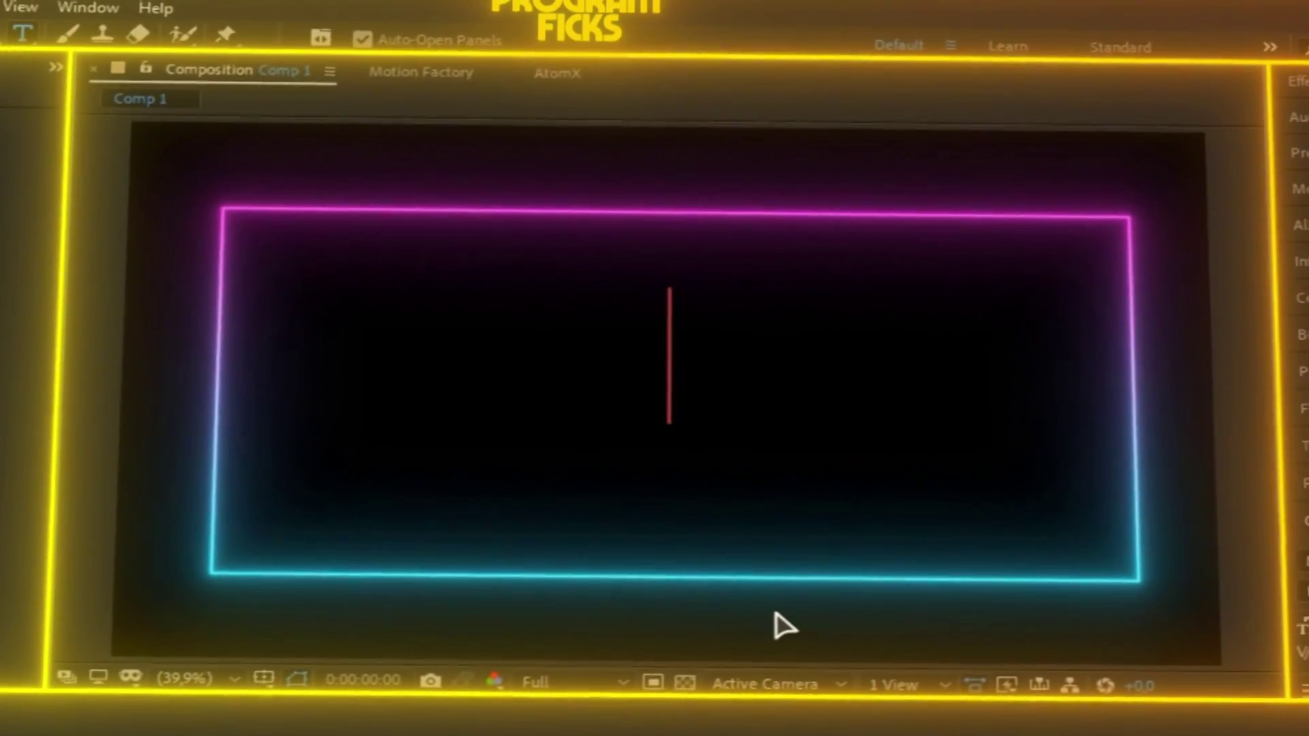
pyautogui.write('Like&Sub')
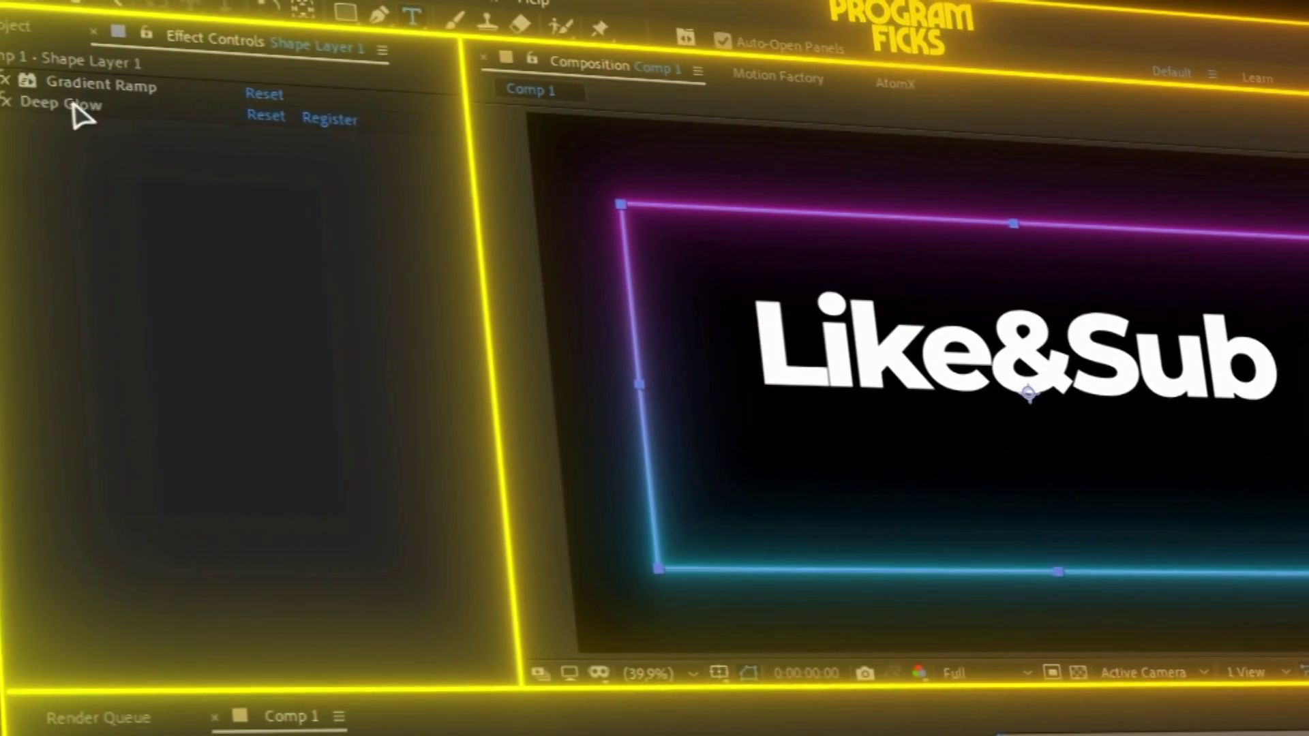
# - Copy Gradient Ramp and Deep Glow onto the text, lower the glow Exposure, and stretch the gradient
pyautogui.keyDown('shift'); pyautogui.click(75, 113); pyautogui.keyUp('shift')
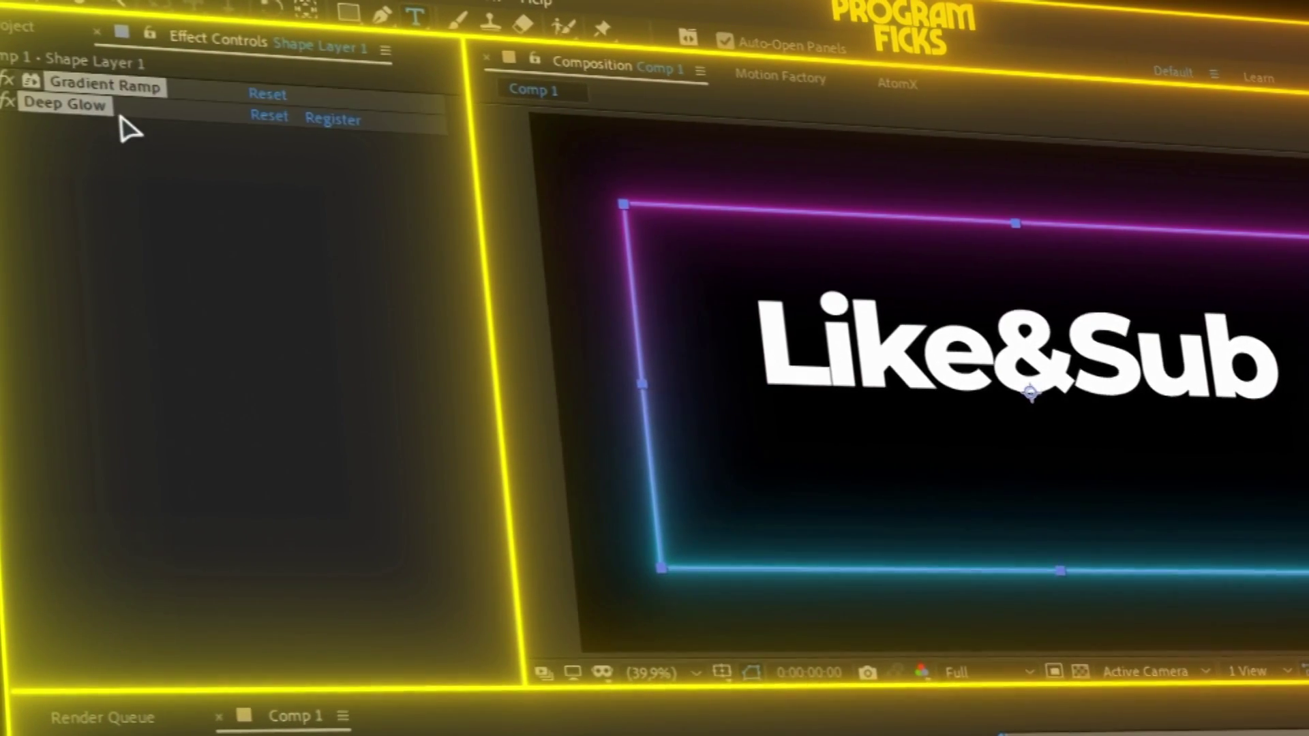
pyautogui.hotkey('ctrl', 'c')
pyautogui.hotkey('ctrl', 'v')
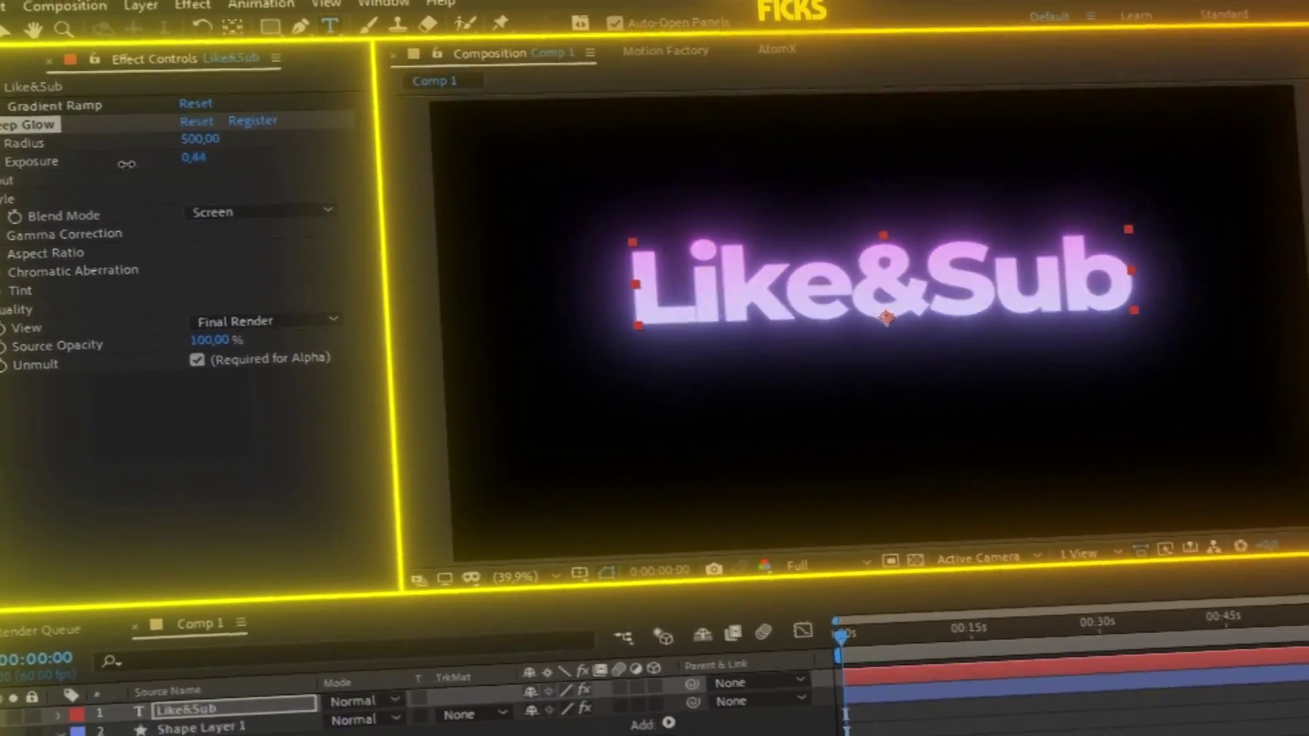
pyautogui.moveTo(247, 156); pyautogui.dragTo(193, 156)
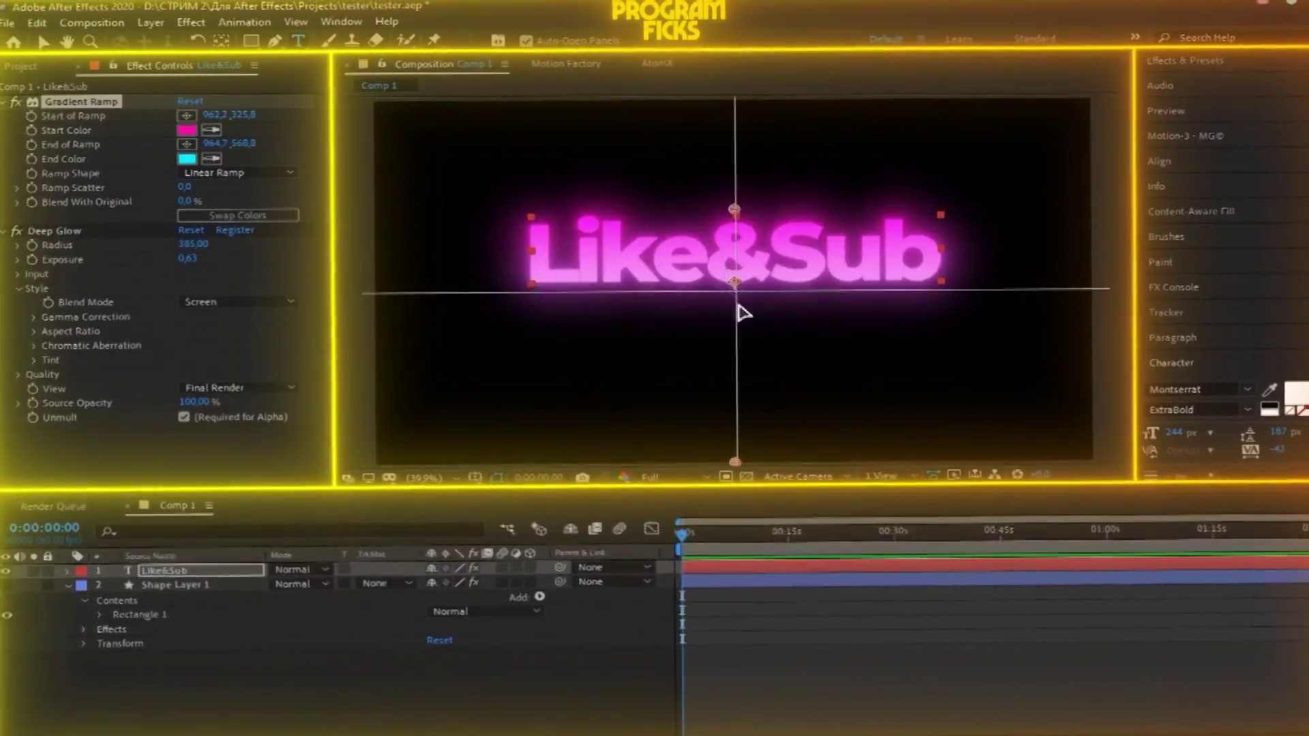
pyautogui.moveTo(731, 281); pyautogui.dragTo(923, 312)
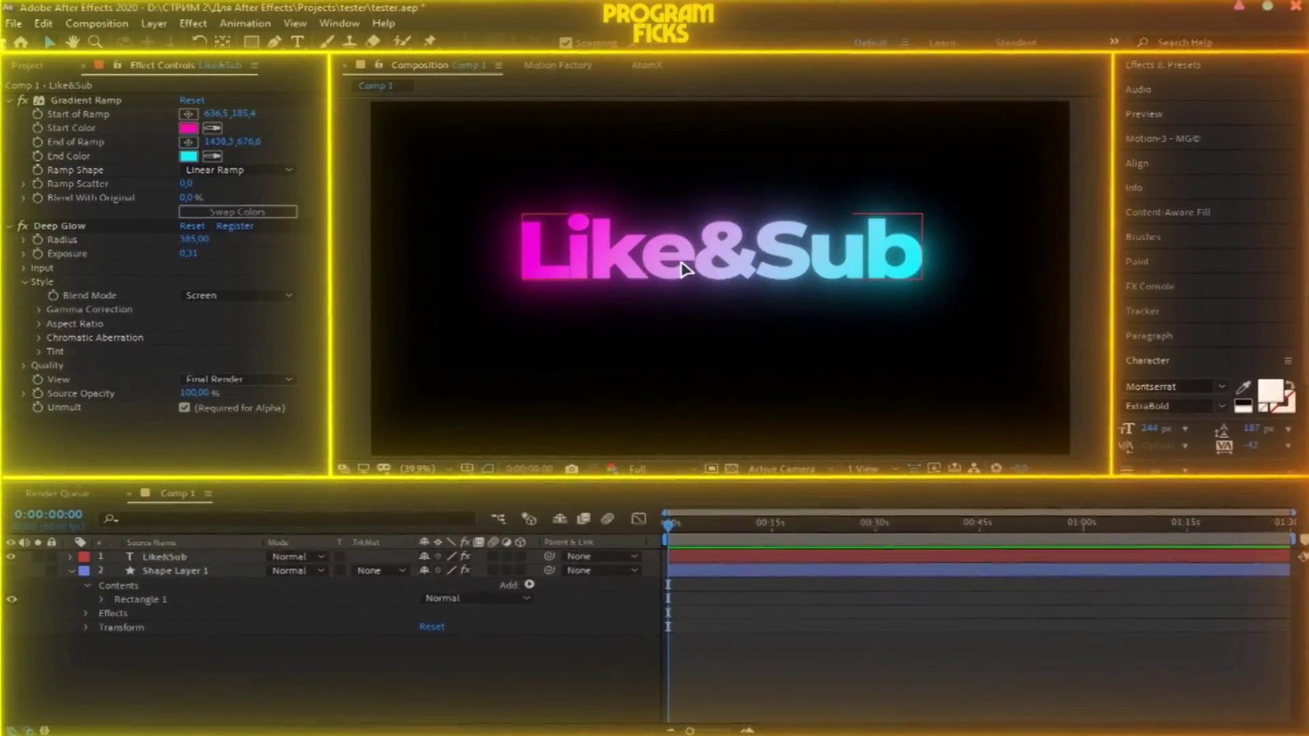
pyautogui.click(380, 666)
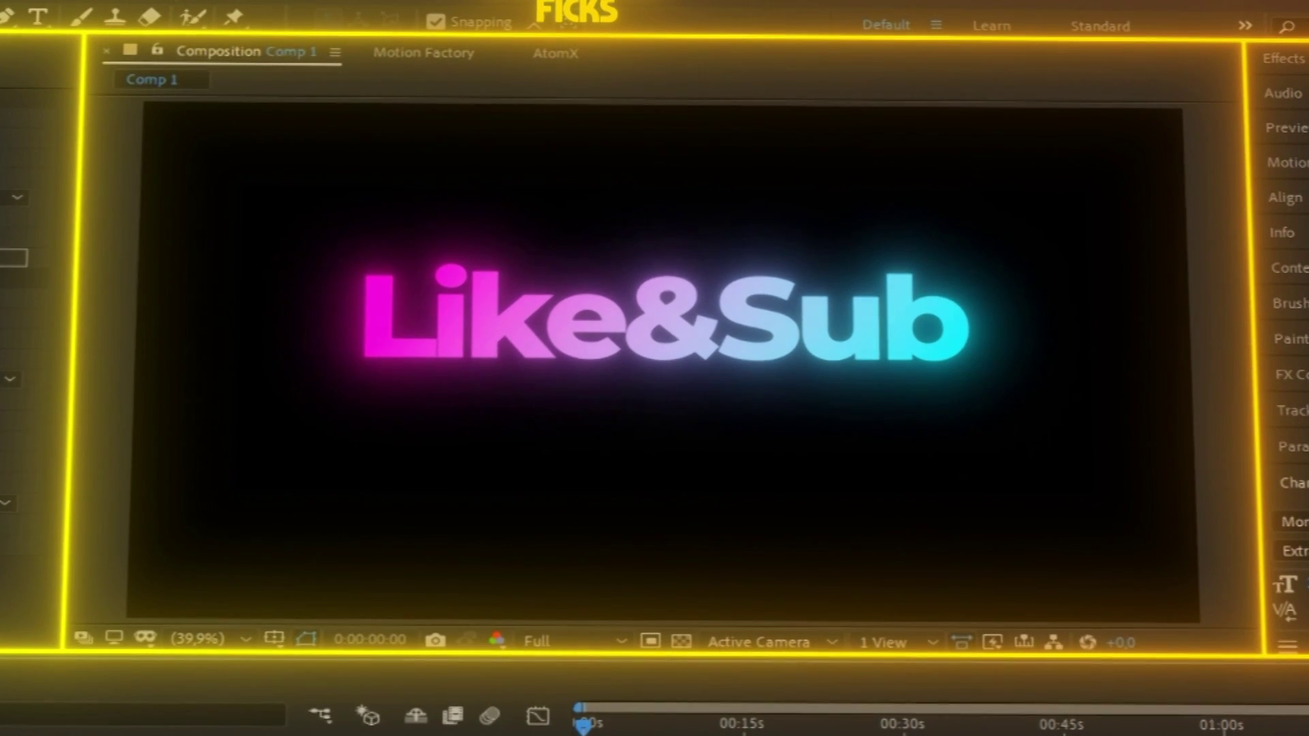